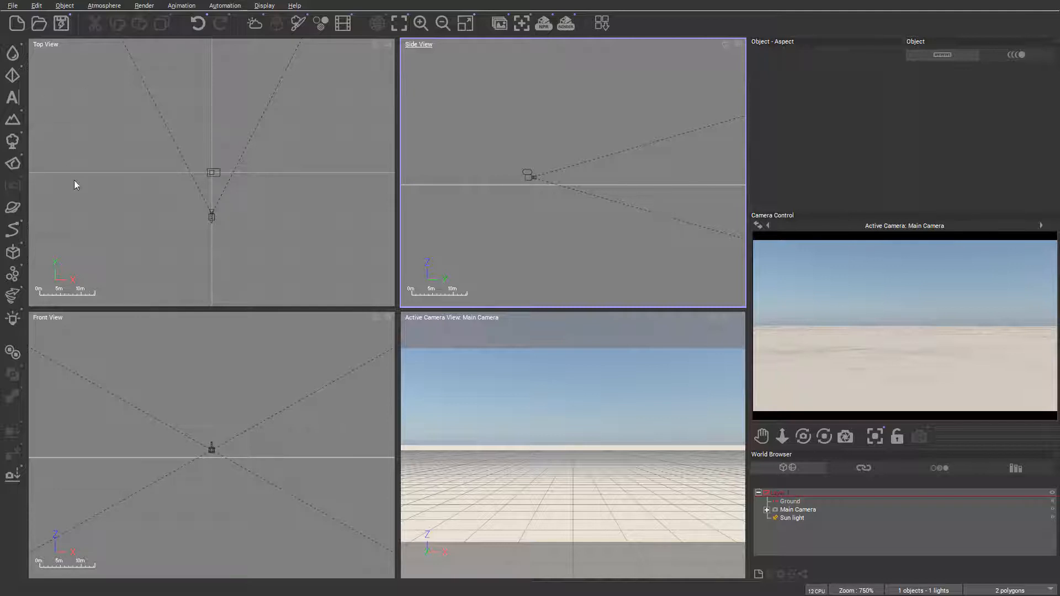
- Open the object library and examine its Interior, terrestrial and prehistoric Animals, Particle Systems and other collections
left_click(17, 255)
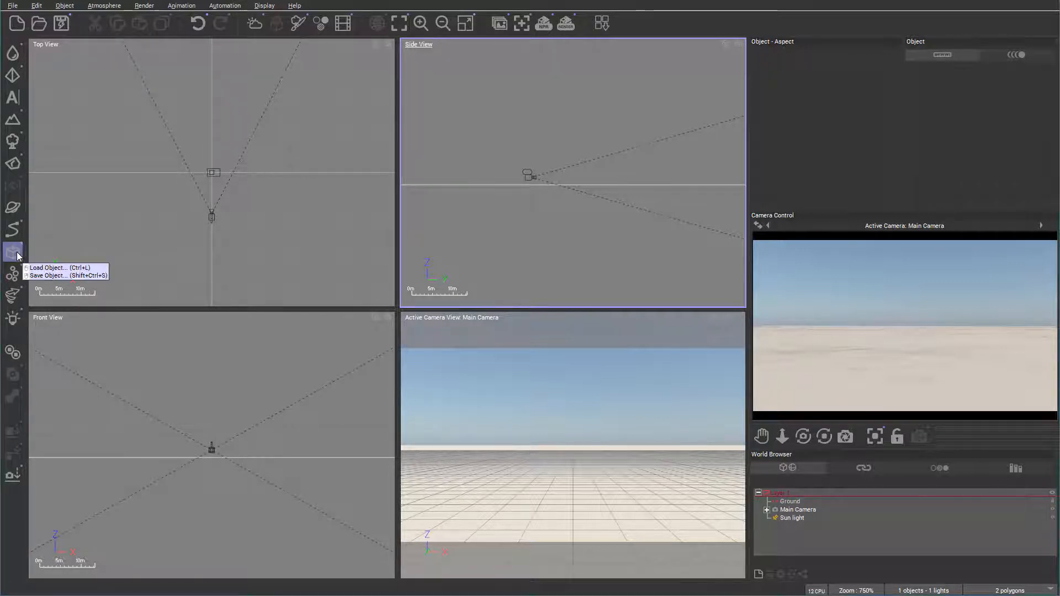
left_click(49, 268)
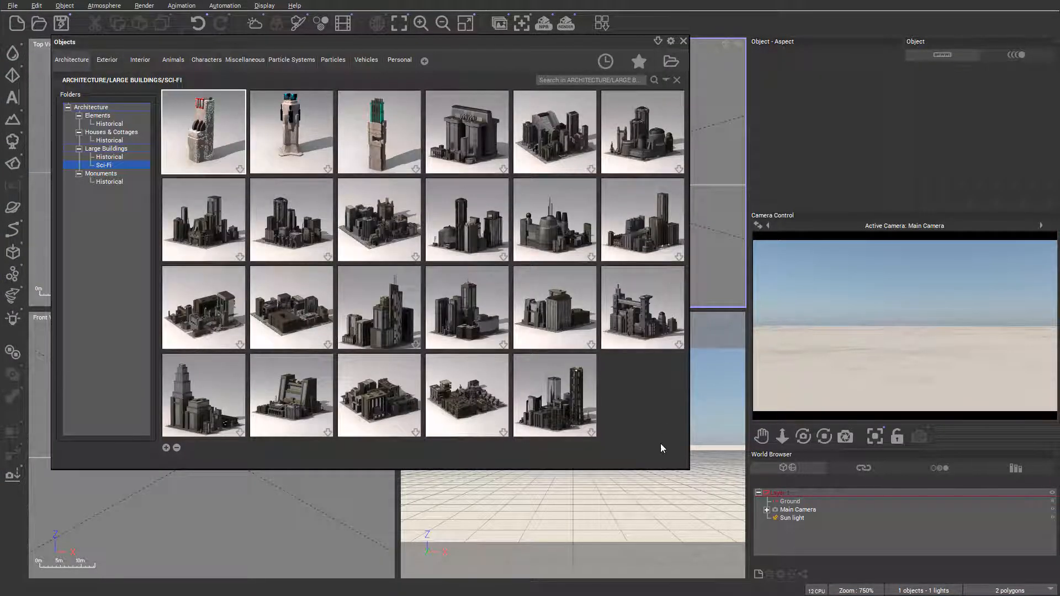
left_click(107, 65)
left_click(140, 61)
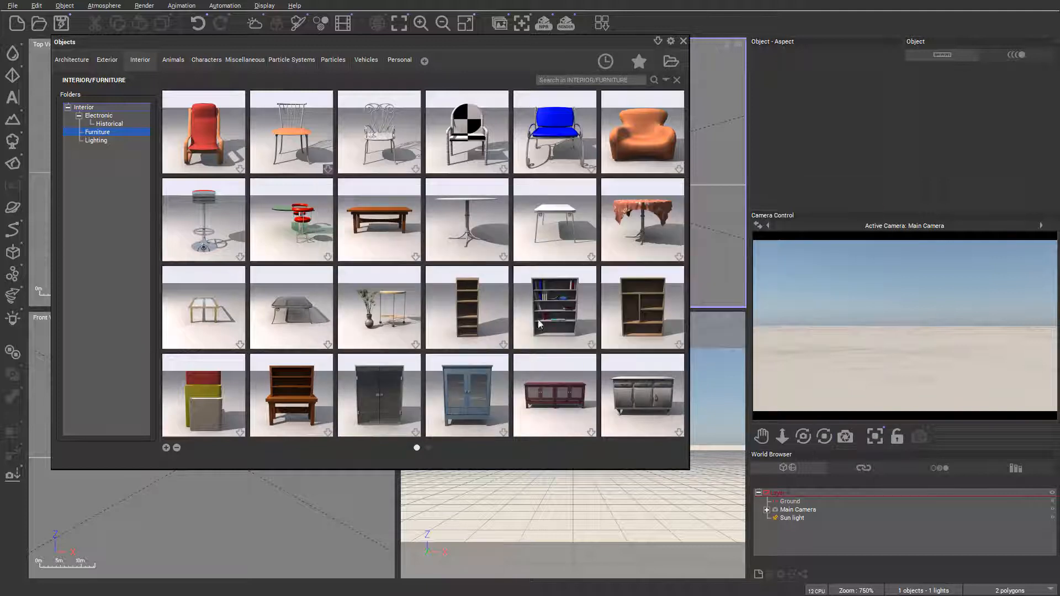
left_click(173, 60)
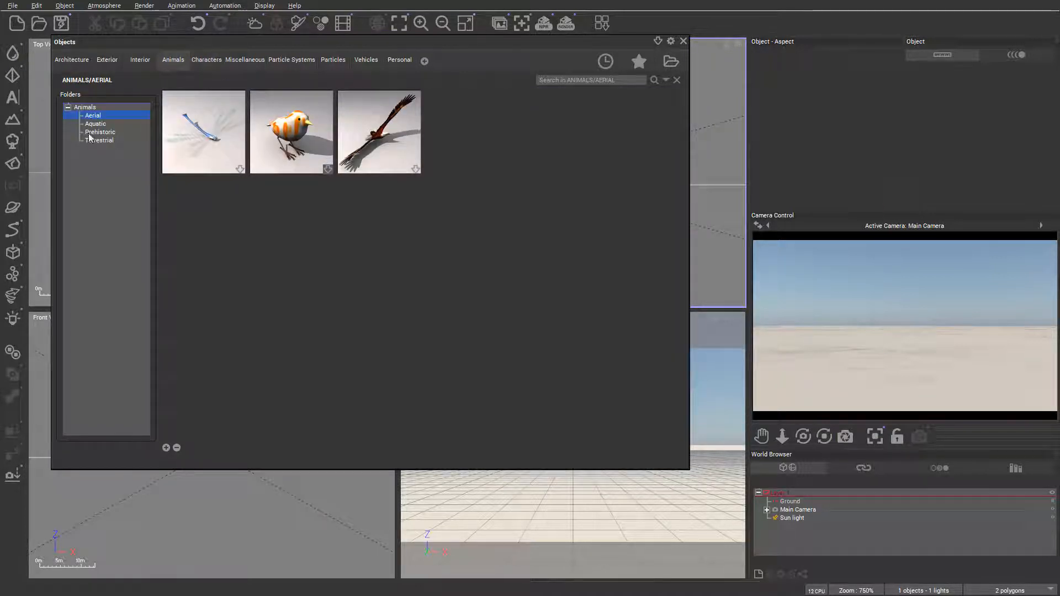
left_click(103, 140)
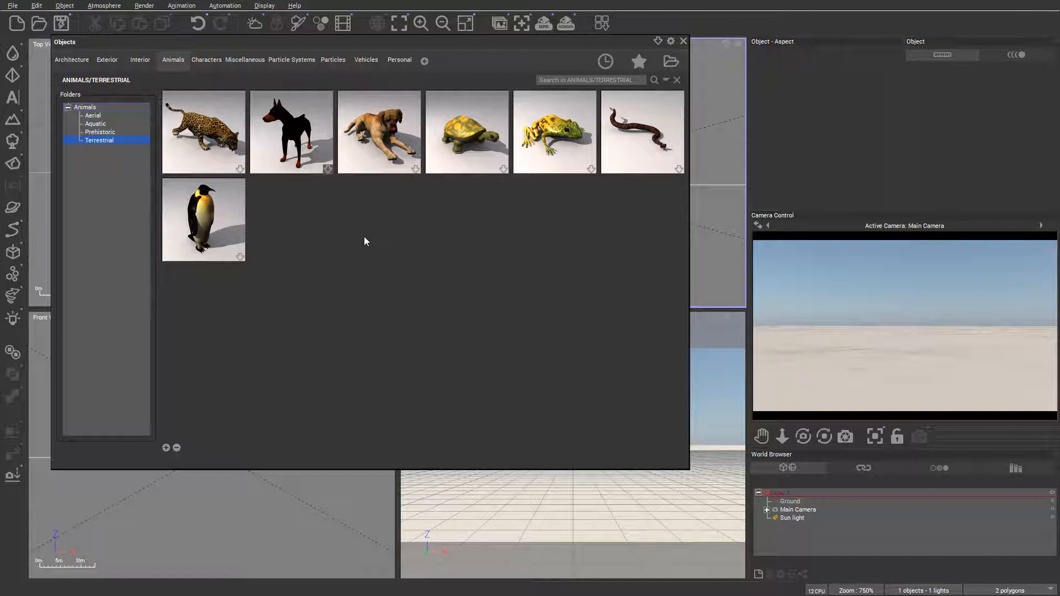
left_click(111, 133)
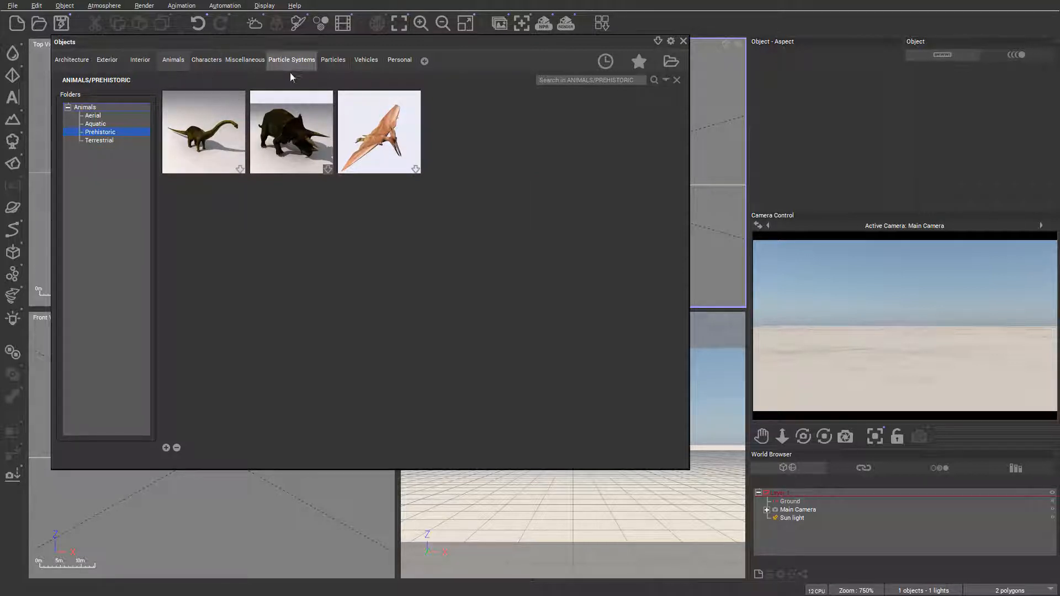
left_click(205, 59)
left_click(244, 59)
left_click(291, 59)
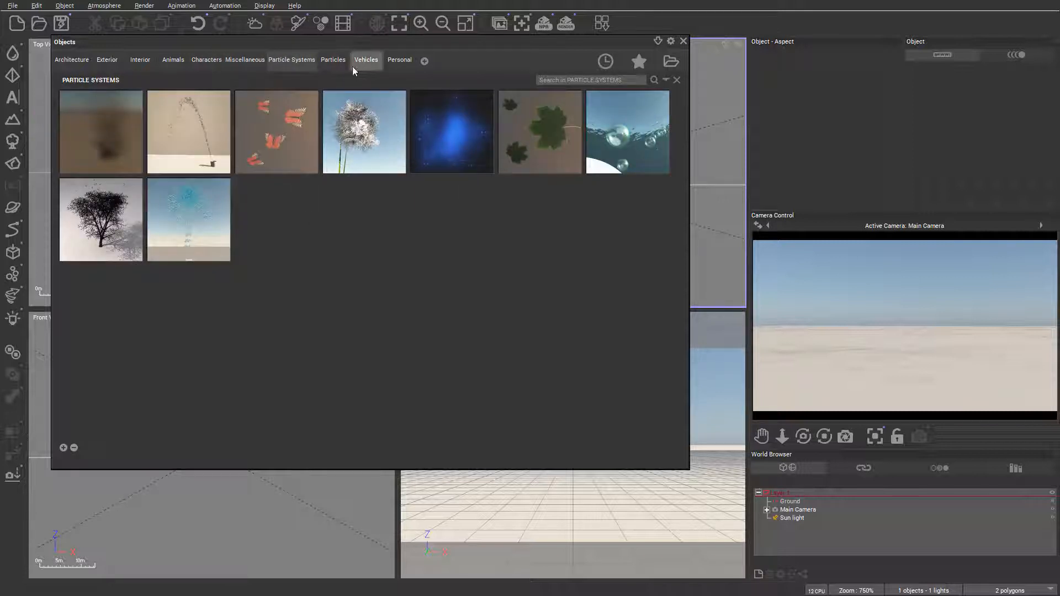
left_click(332, 61)
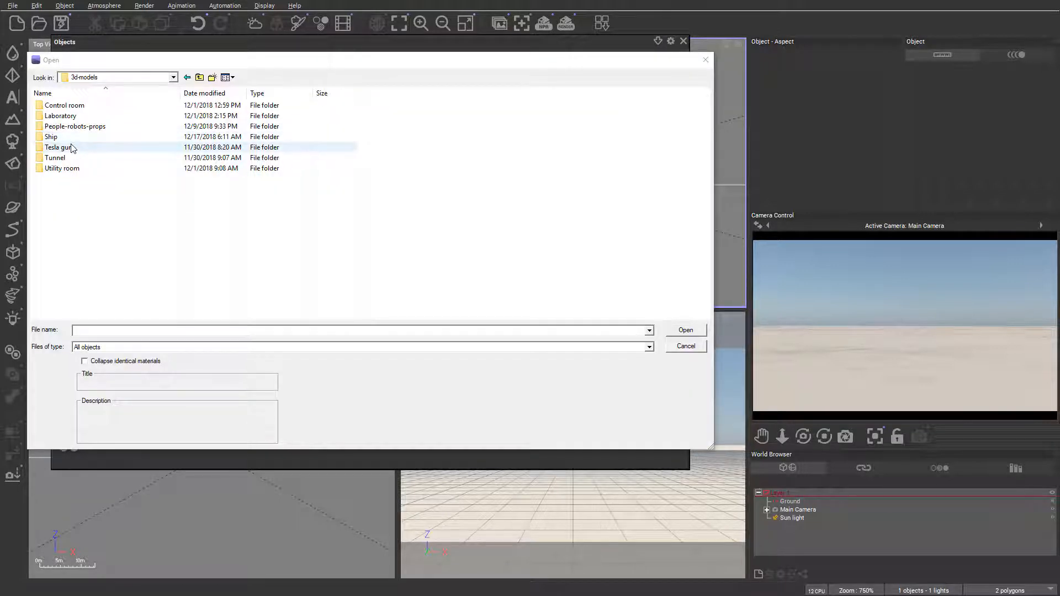
- Import RayGun.obj from the Tesla gun folder, resizing it automatically while preserving its dimensions
double_click(83, 147)
left_click(118, 121)
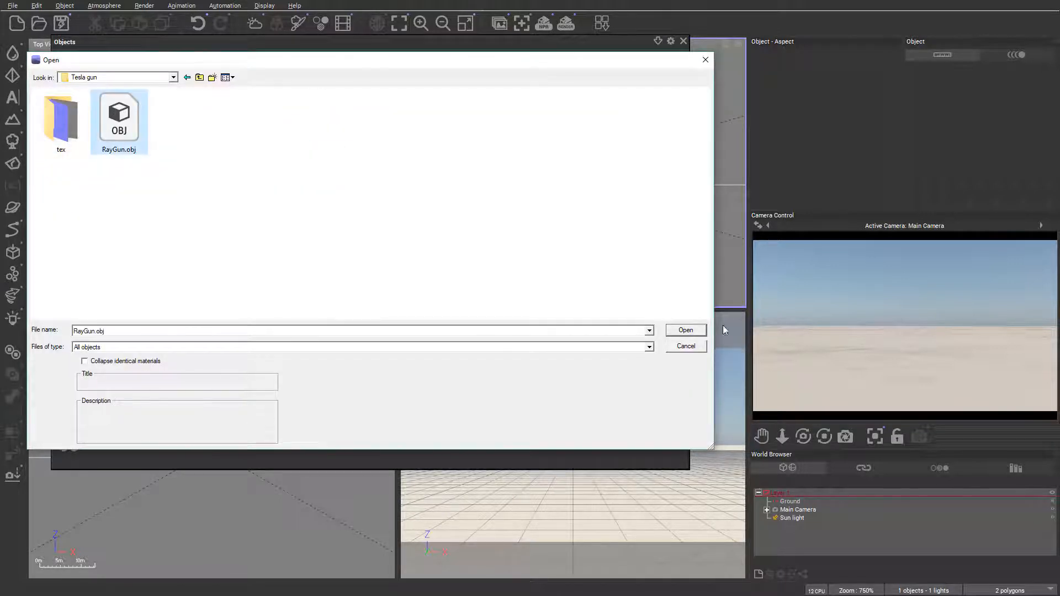
left_click(698, 329)
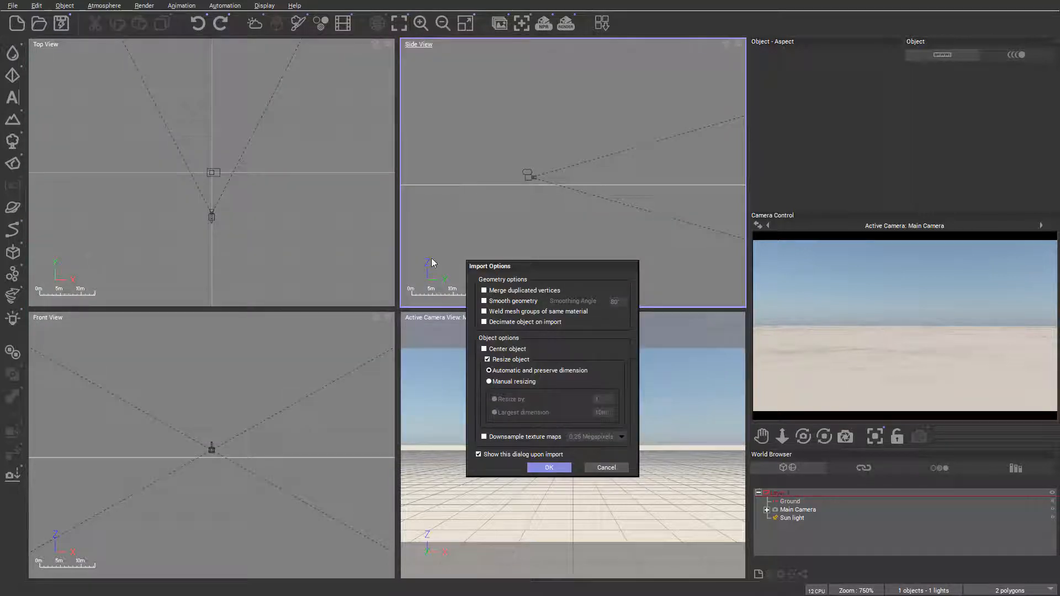
left_click_drag(591, 268, 572, 201)
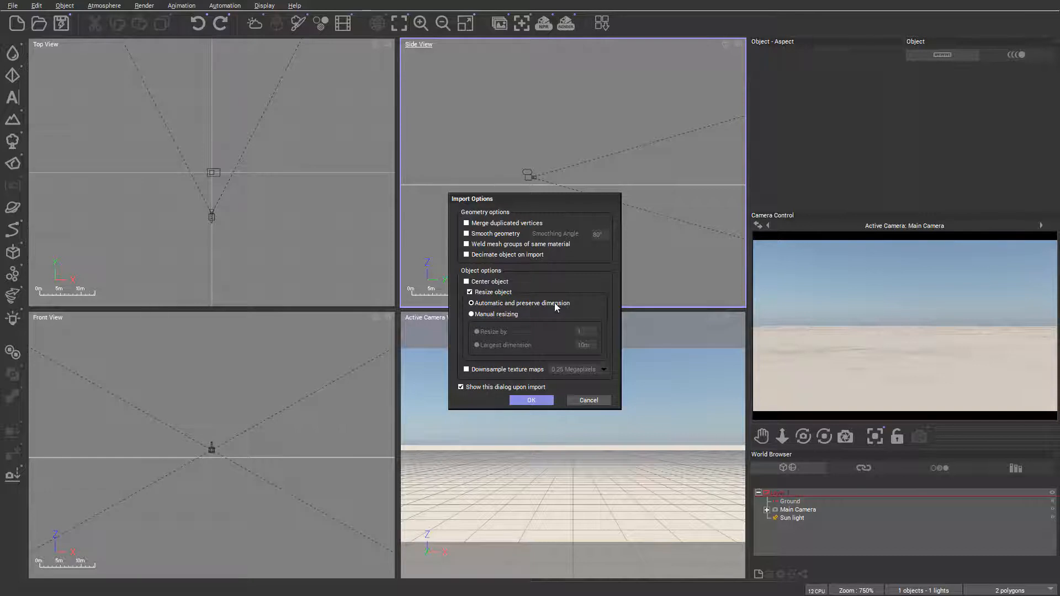
left_click(549, 400)
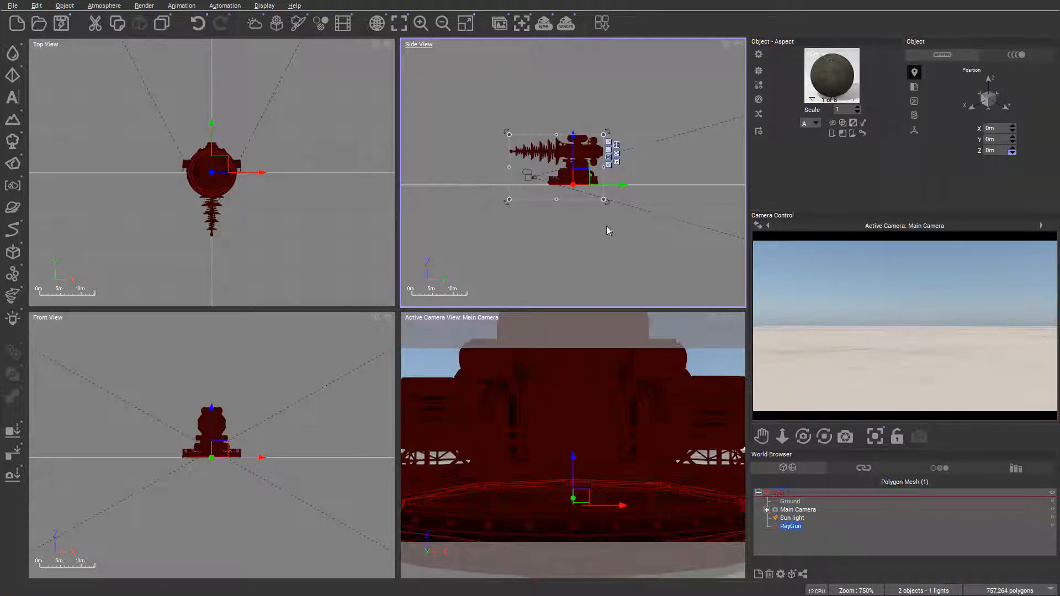
- Move the ray gun away from the camera to about Y 20.67 m, Z 3.333 m and rotate it horizontally so the barrel points diagonally
right_click_drag(608, 228, 580, 266)
left_click_drag(550, 219, 637, 205)
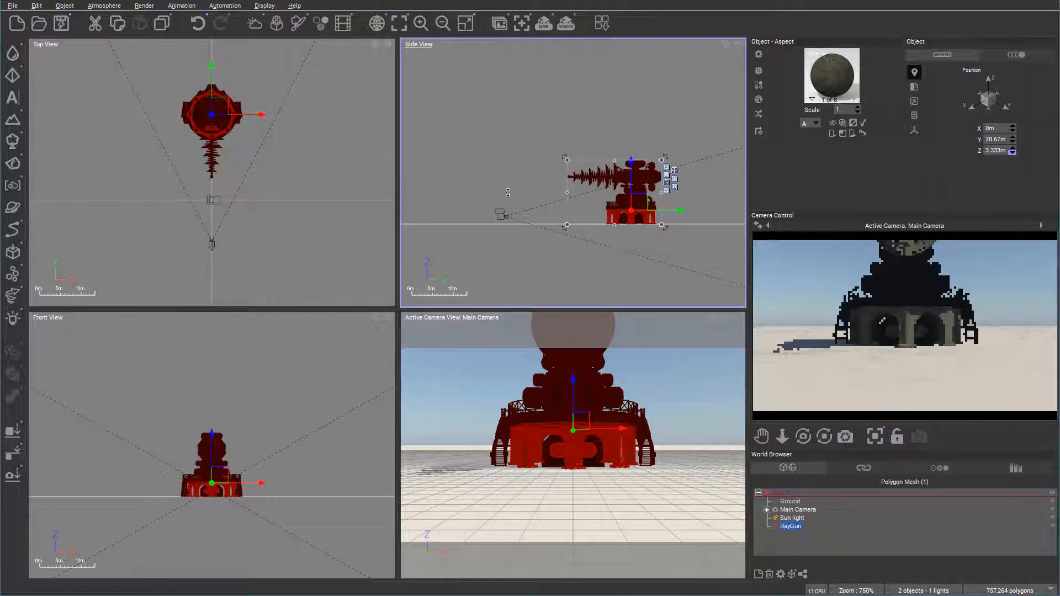
left_click(260, 193)
left_click_drag(250, 184, 187, 190)
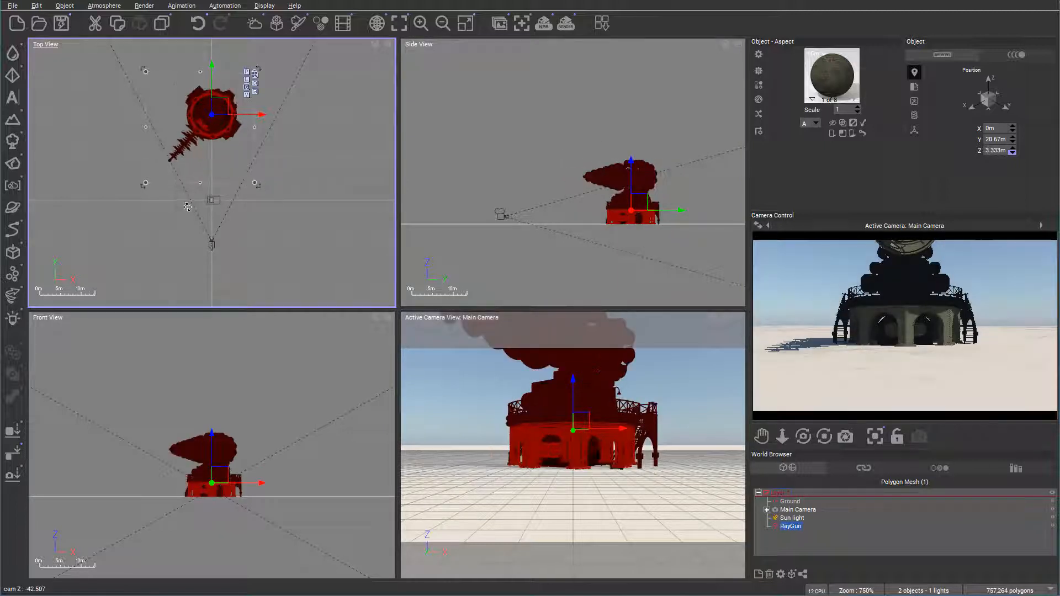
- Replace the ray gun's Foot material with the Pewter metal preset and assign it to all of the model's materials
double_click(836, 75)
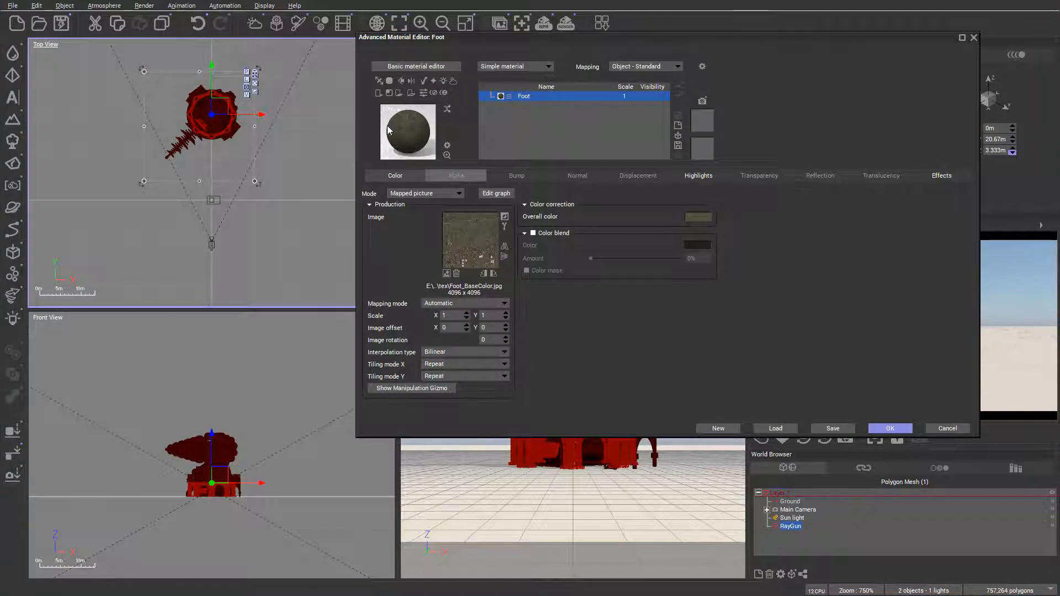
double_click(413, 120)
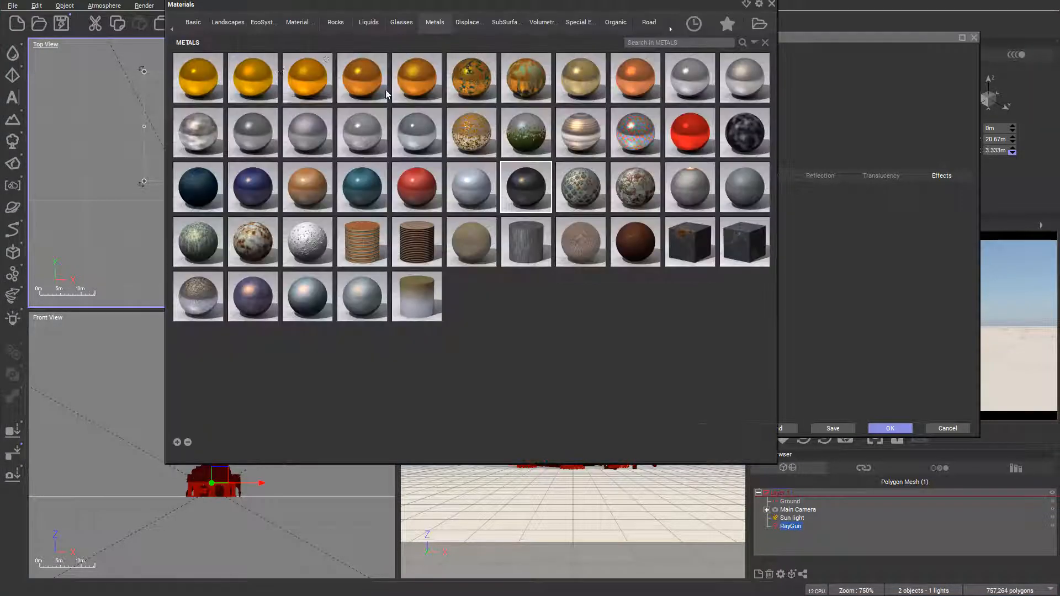
double_click(253, 125)
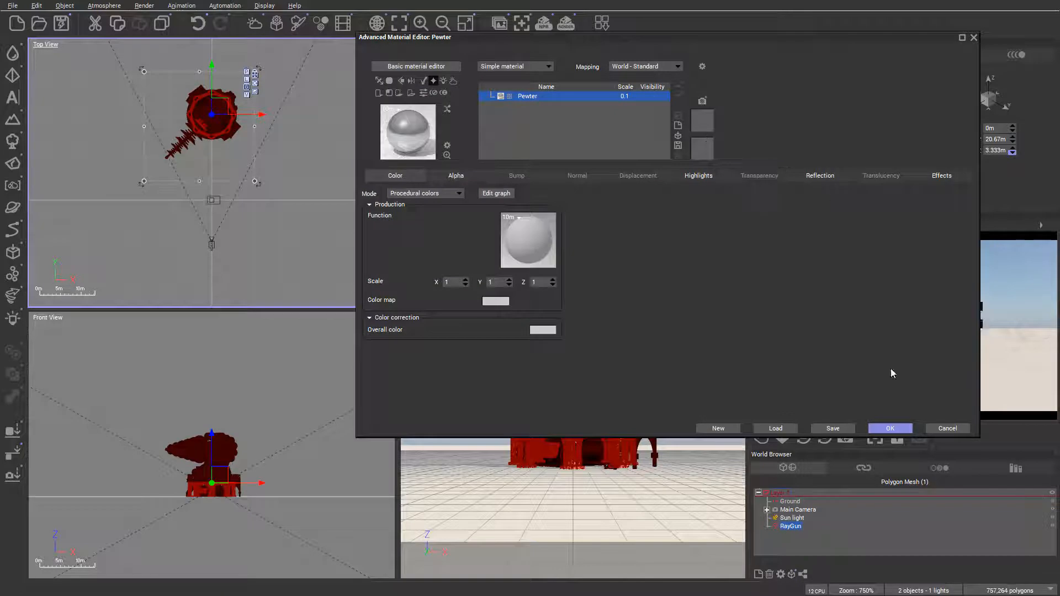
left_click(890, 429)
right_click(826, 74)
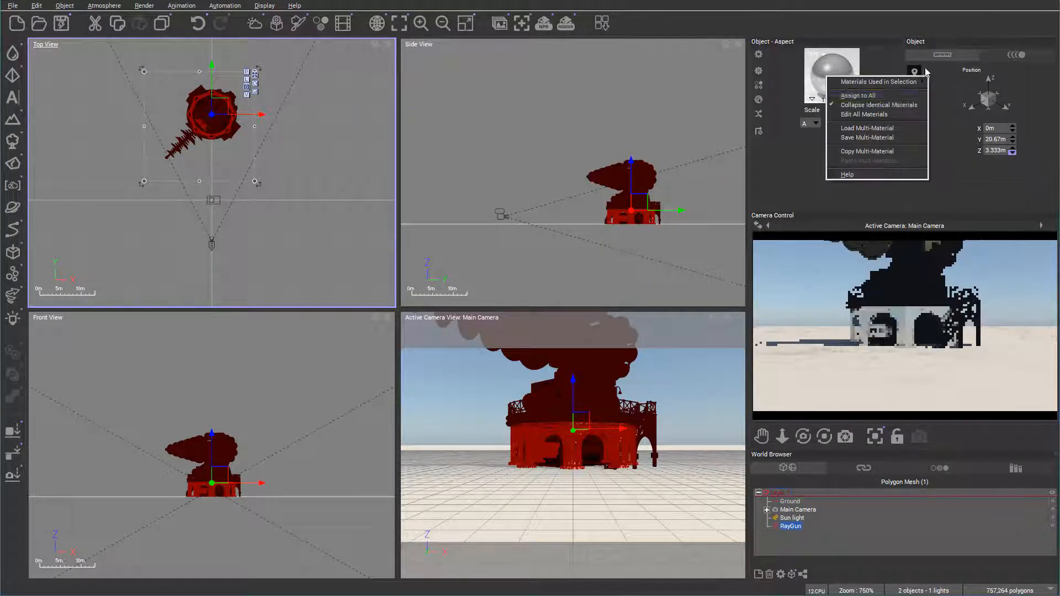
left_click(850, 96)
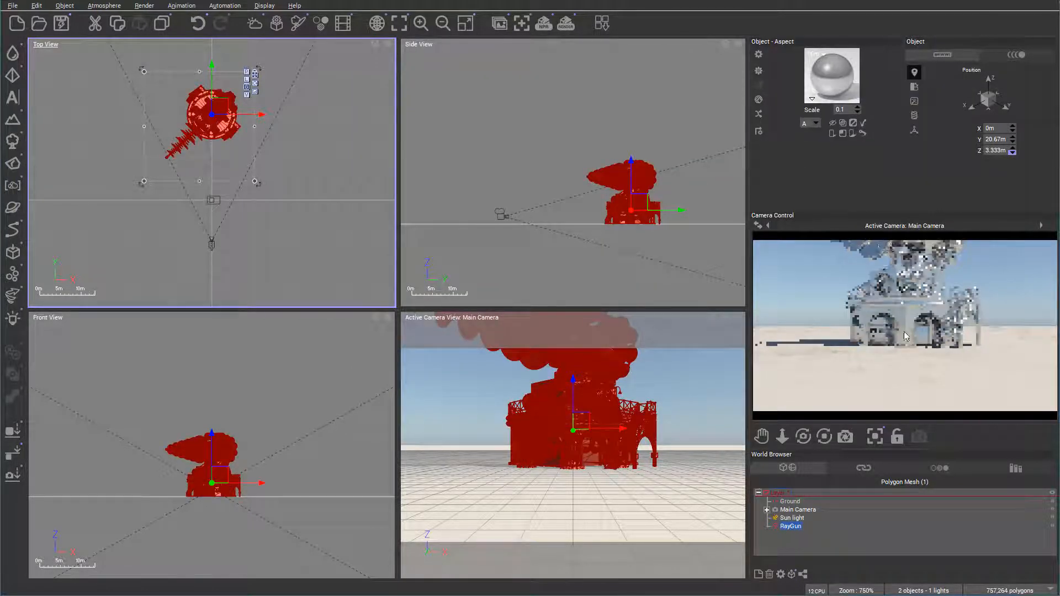
- Move the Main Camera back and up to about Y -24.1 m, Z 7.267 m to frame the whole ray gun
left_click(797, 509)
left_click(540, 144)
left_click_drag(540, 145, 514, 137)
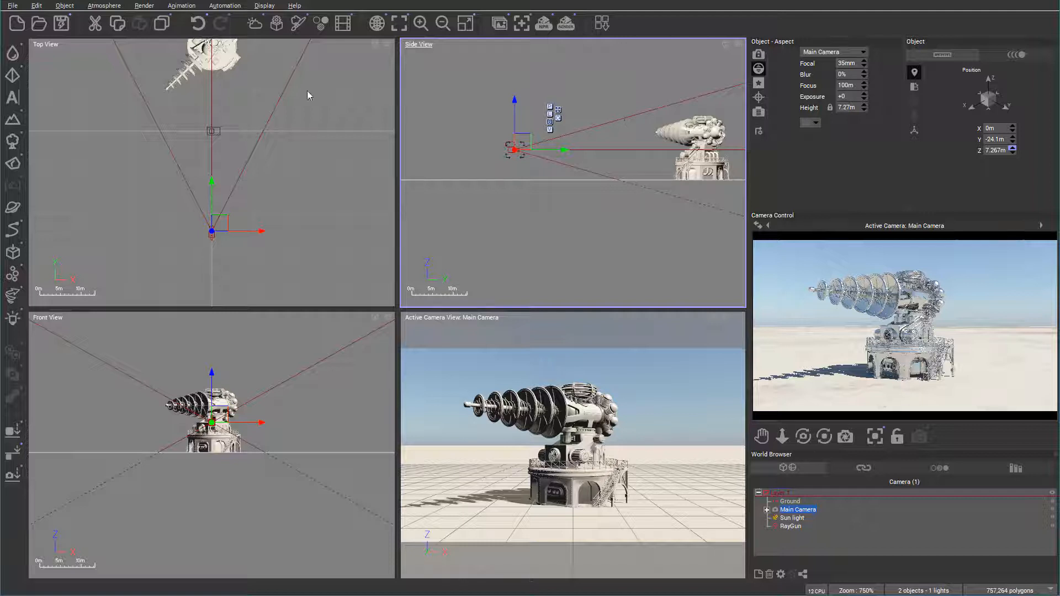
- Select the RayGun mesh in the scene
middle_click_drag(684, 198, 648, 231)
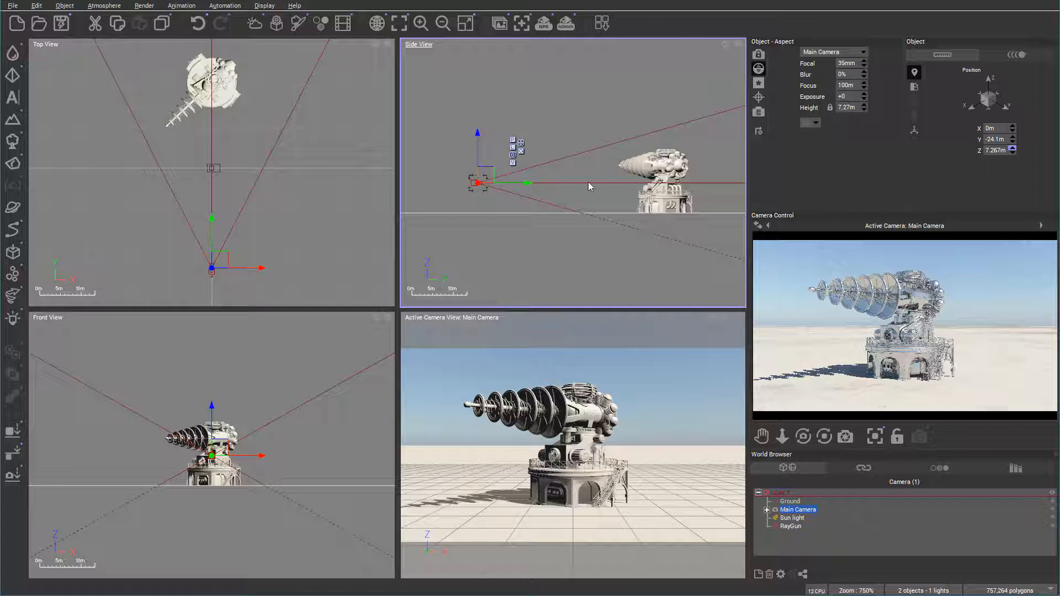
left_click(791, 526)
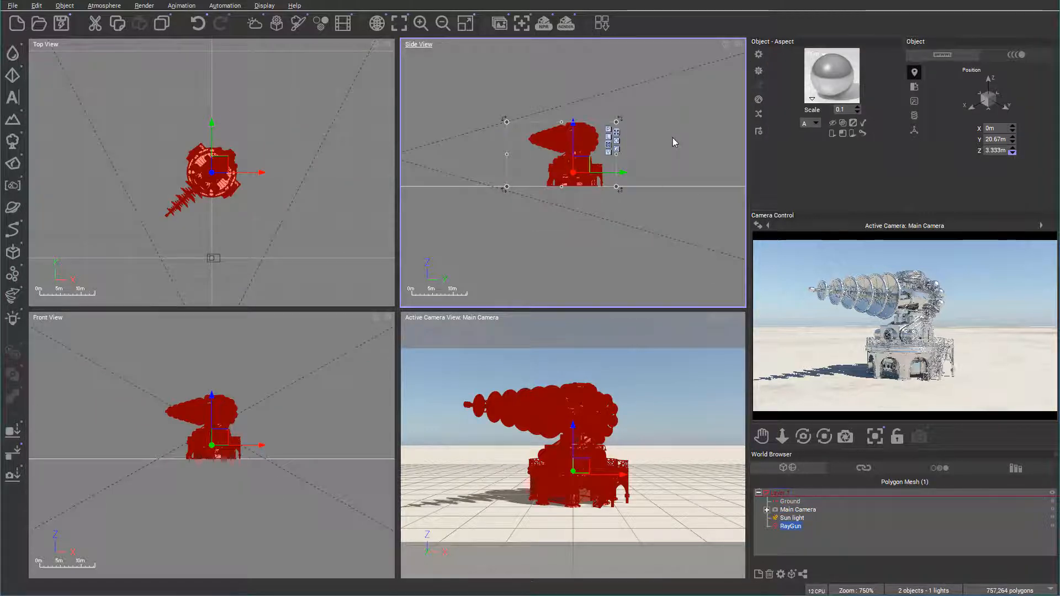